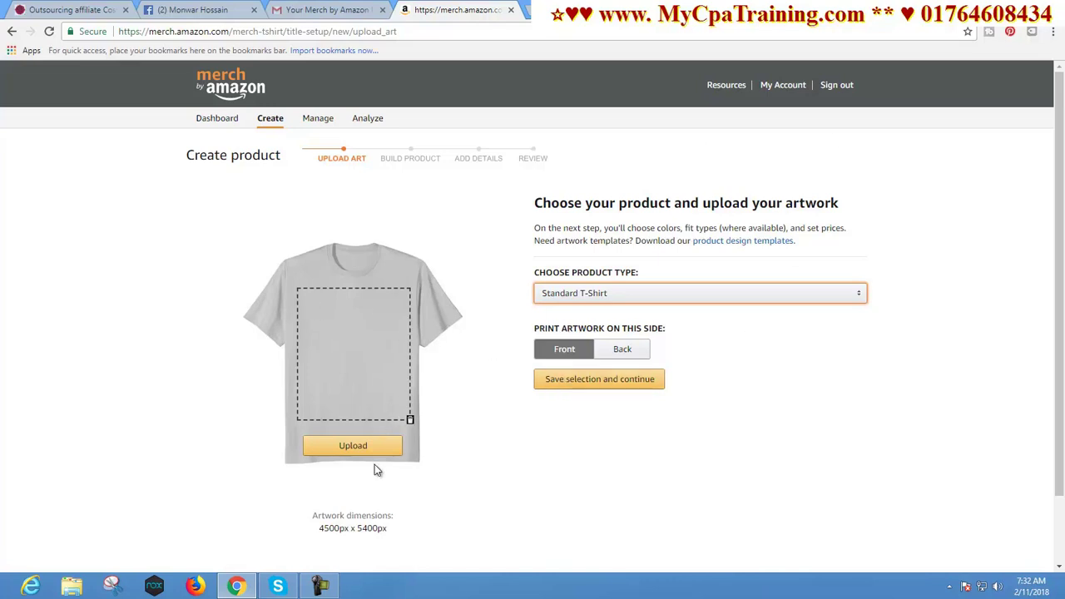
Step: Try to upload the love Sign image as the front artwork for the Standard T-Shirt
left_click(357, 447)
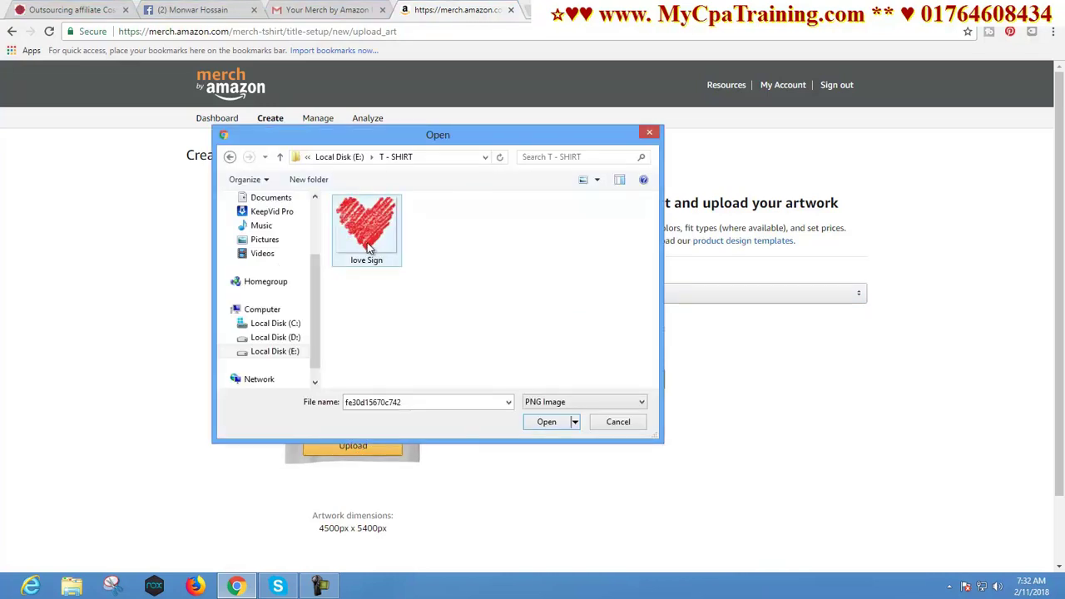
left_click(370, 248)
left_click(550, 424)
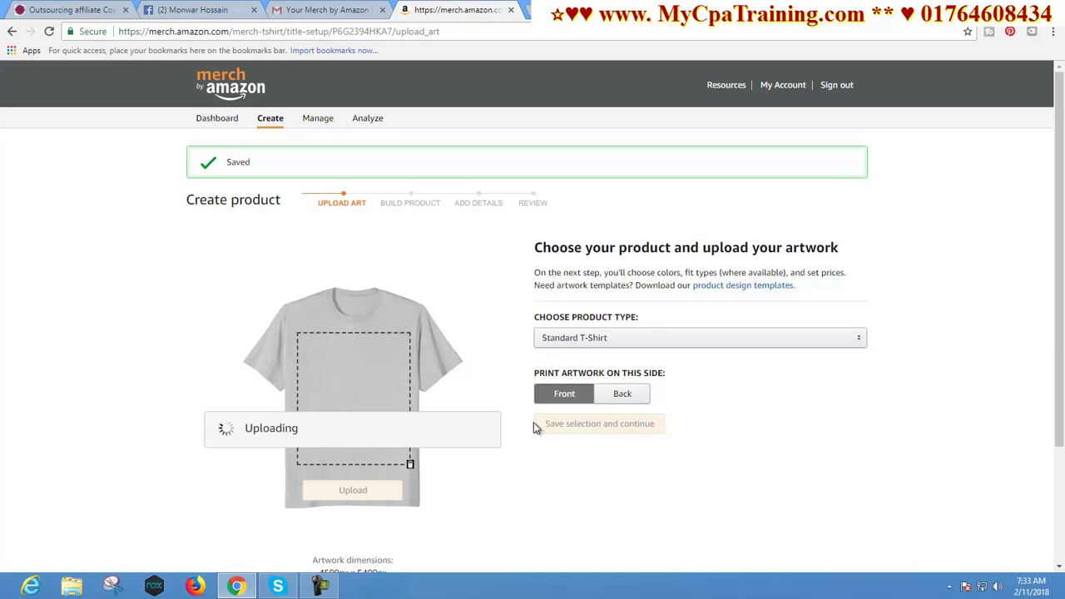
scroll(449, 425, "down", 3)
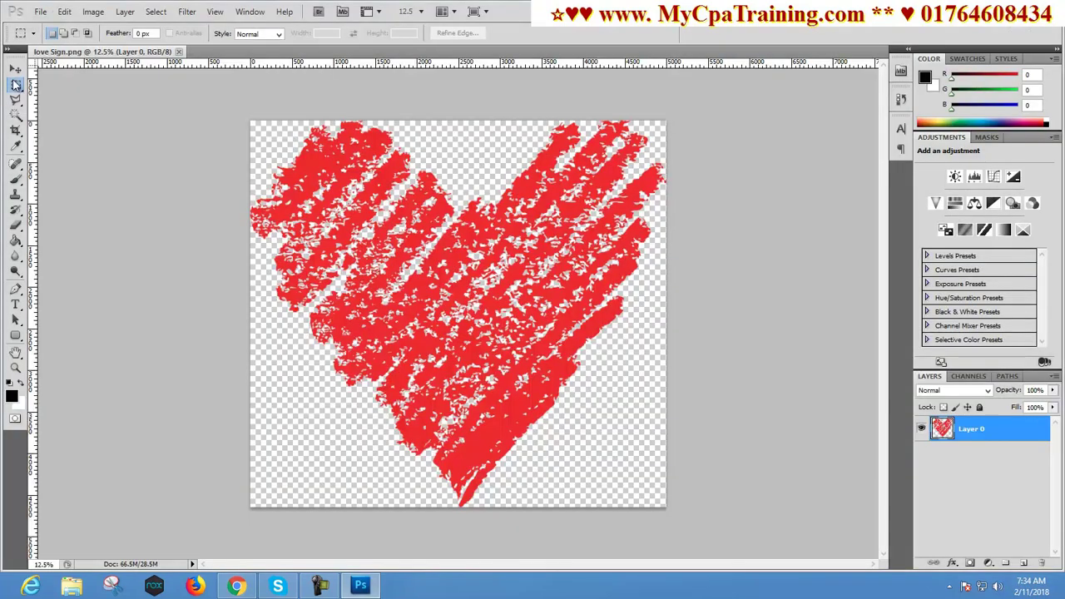
Step: In Photoshop, resize the love Sign image to 4500 × 5400 pixels with proportions unconstrained, and save the file
left_click(93, 12)
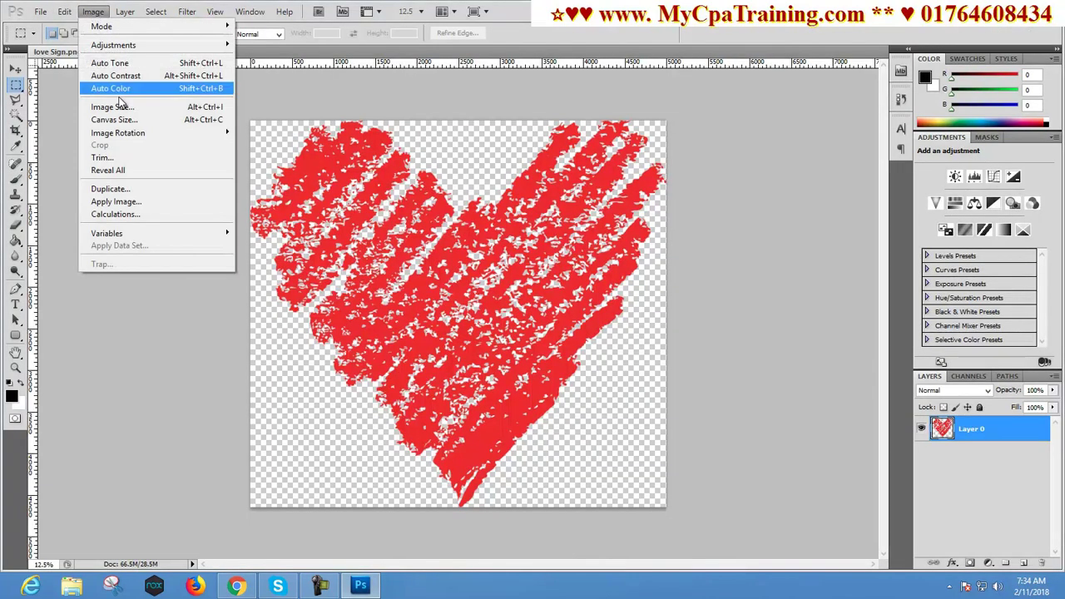
left_click(117, 107)
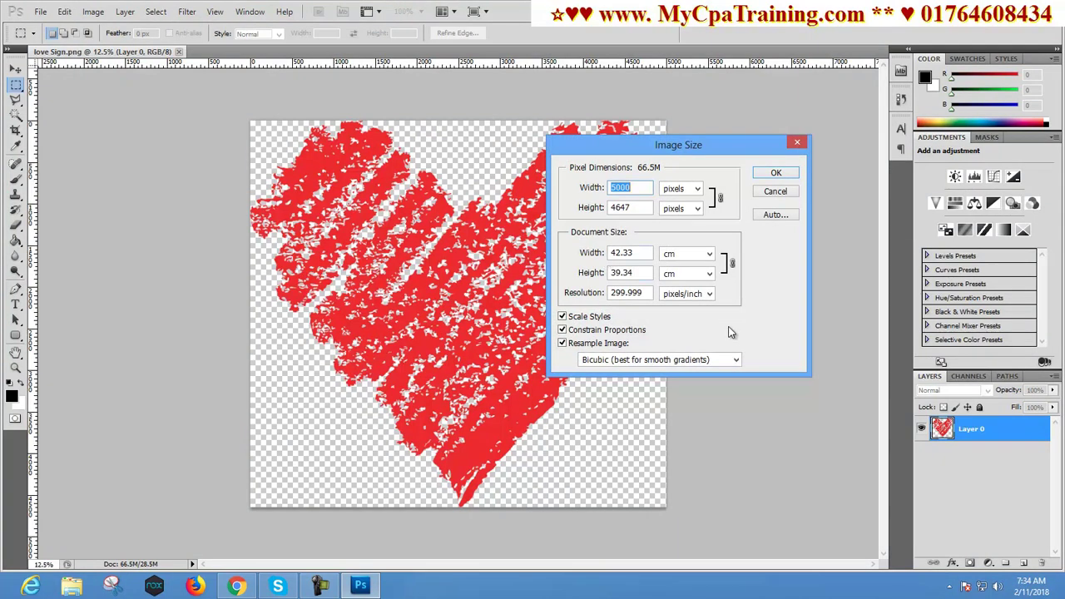
type("4500")
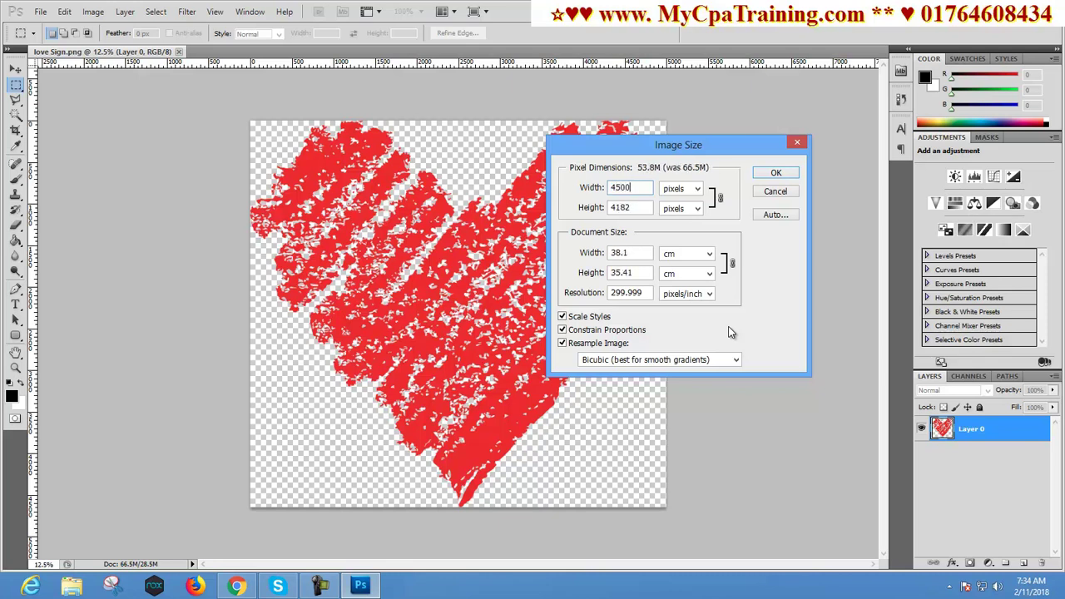
left_click(561, 329)
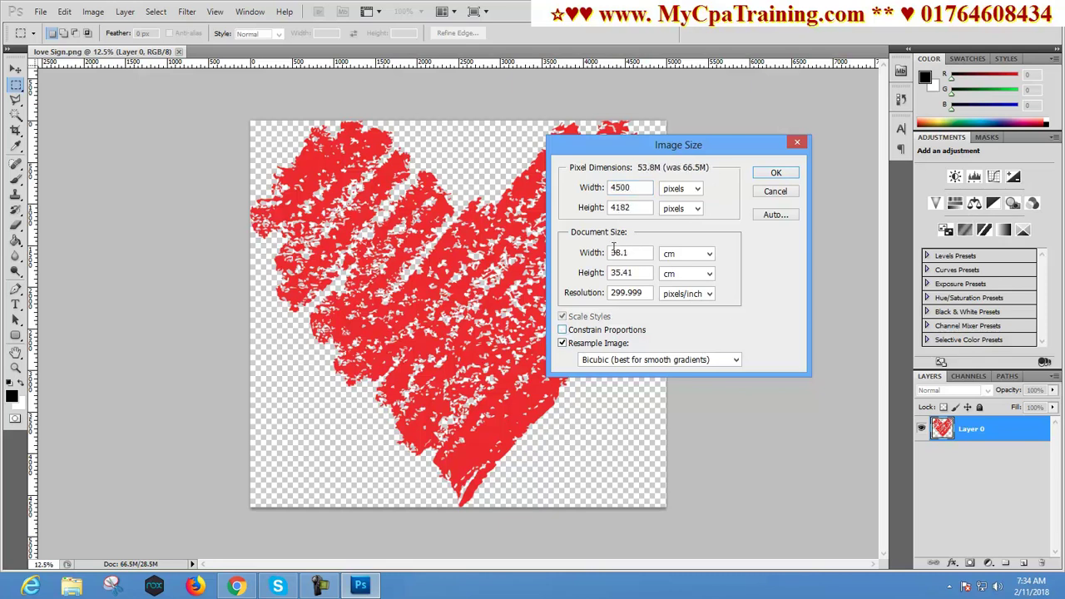
left_click_drag(639, 207, 593, 211)
type("5400")
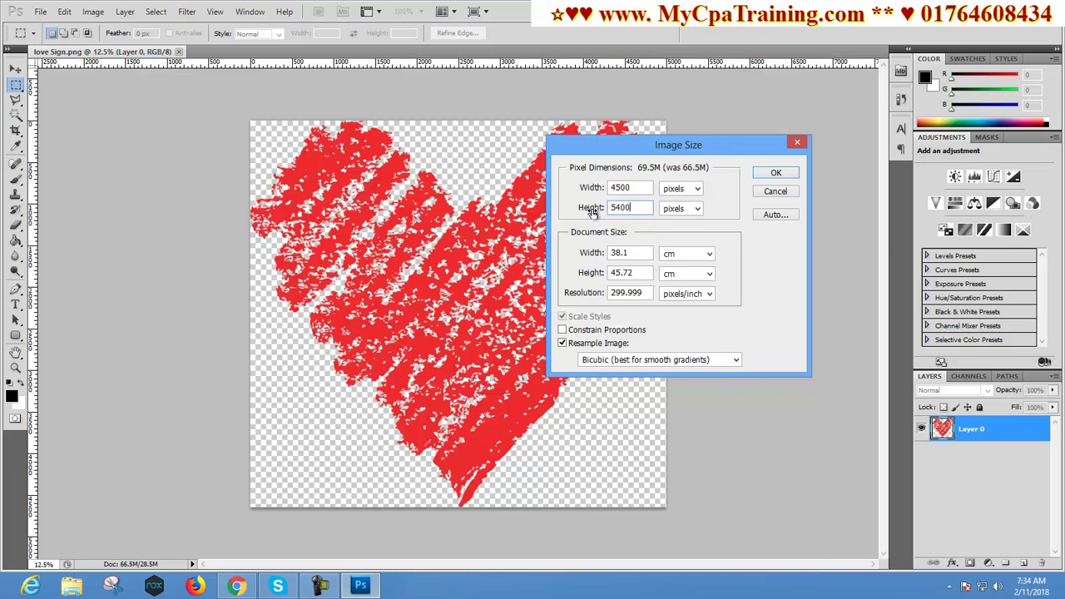
left_click(777, 174)
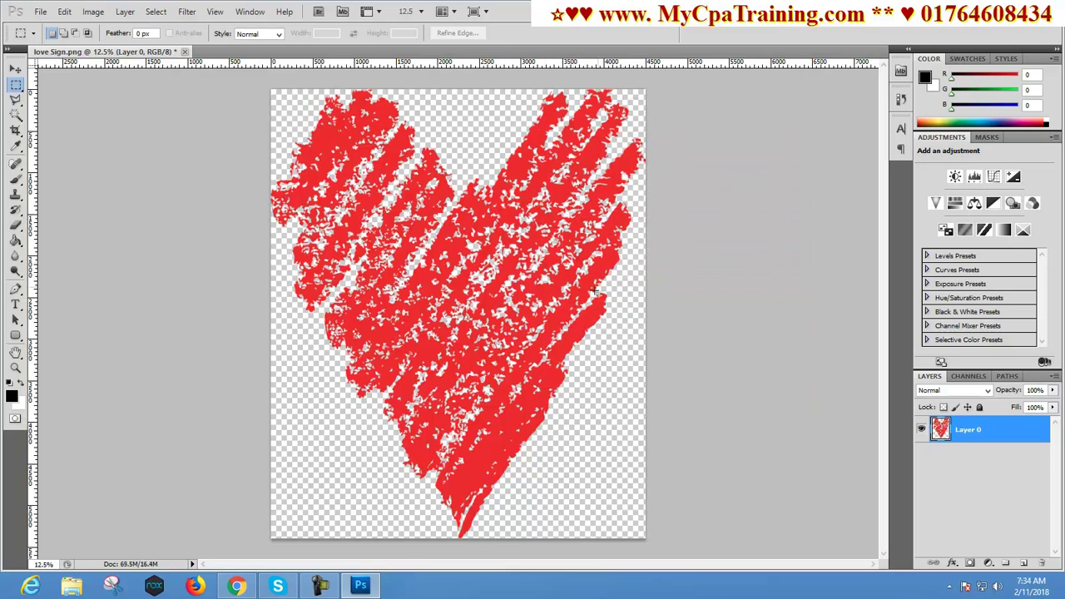
left_click(43, 14)
left_click(69, 204)
Step: Back in Chrome, upload the resized love Sign image as the shirt's front artwork and continue to product configuration
left_click(237, 586)
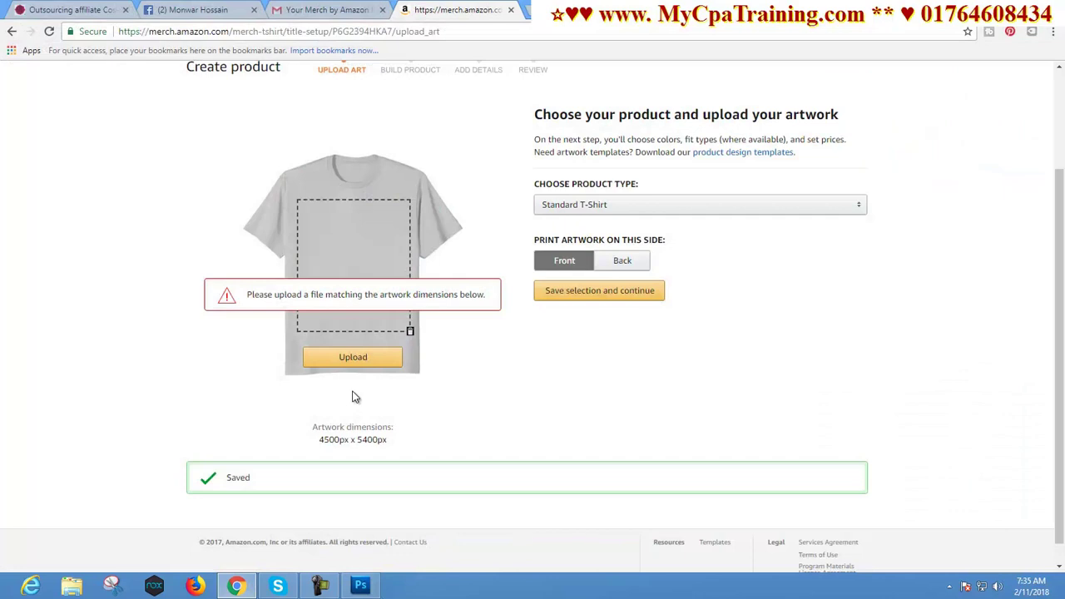
left_click(352, 358)
left_click(371, 253)
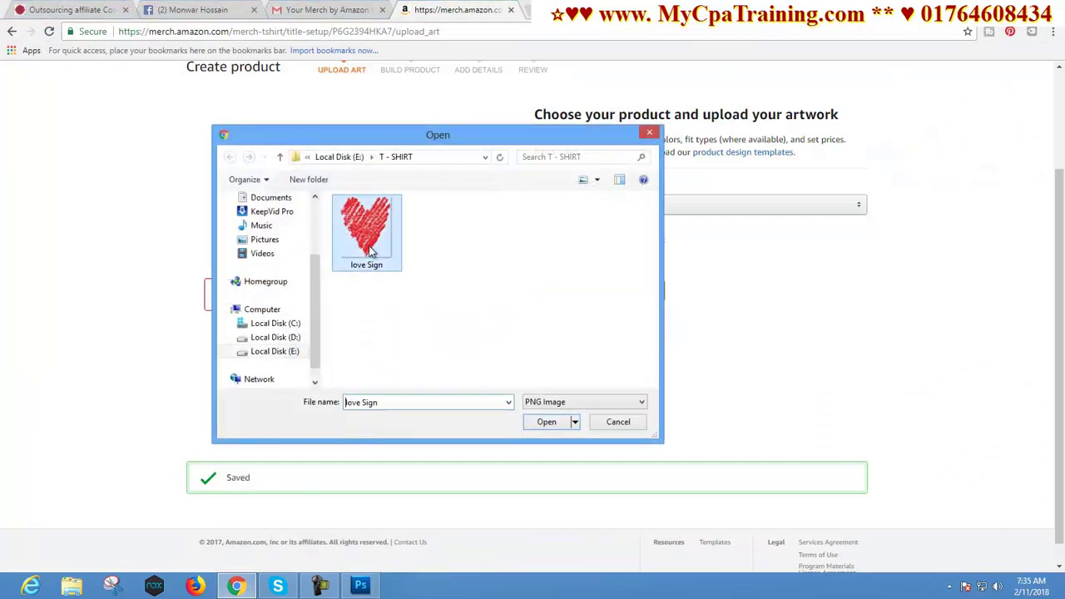
left_click(548, 425)
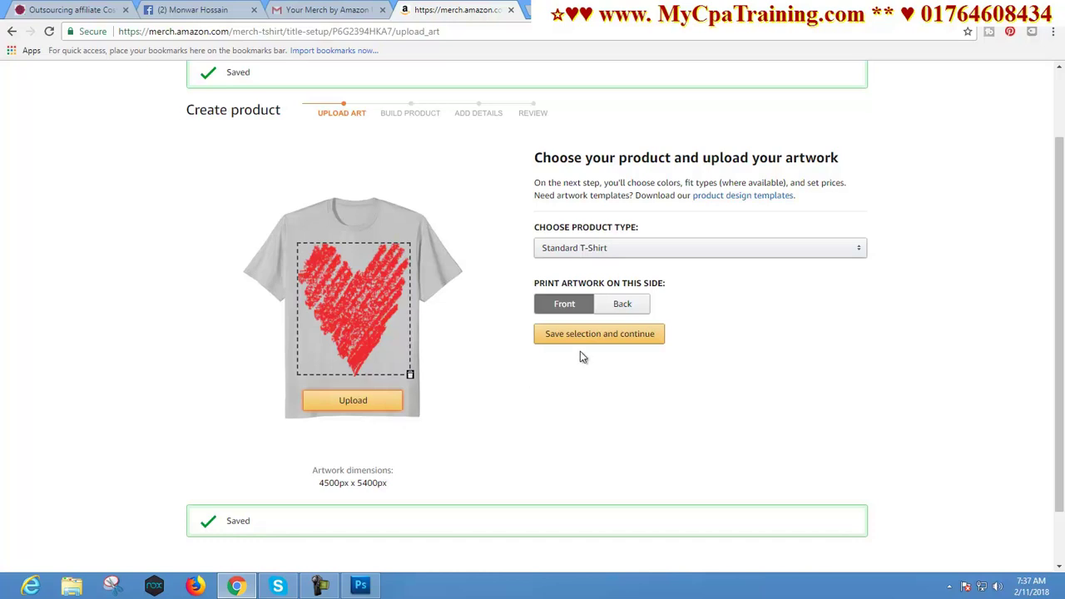
left_click(610, 340)
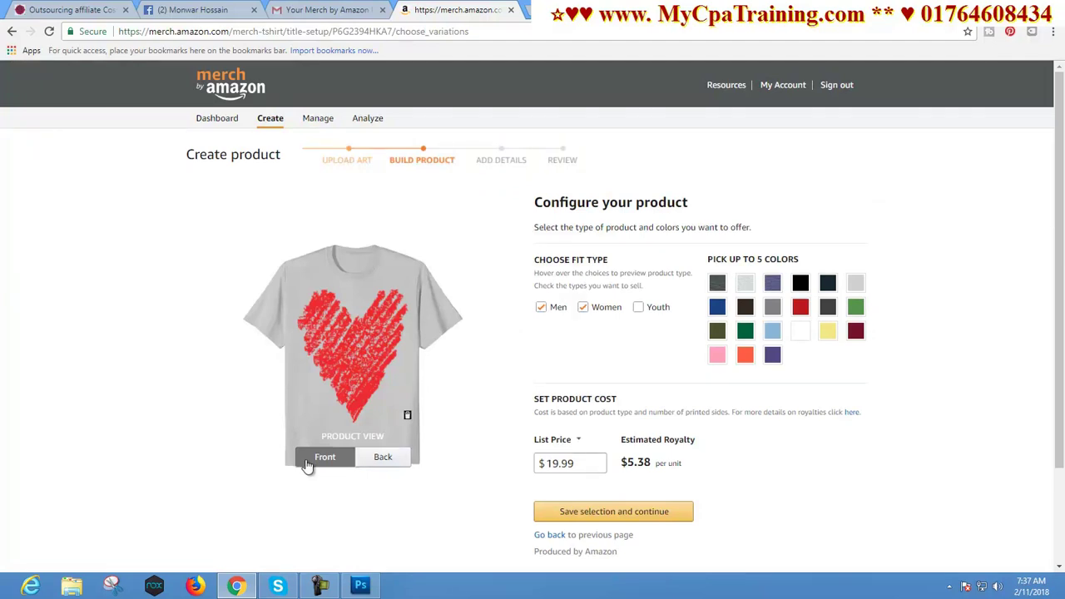
Step: Preview the shirt's back and front, try the Youth fit, and leave only the Men fit type selected
left_click(376, 459)
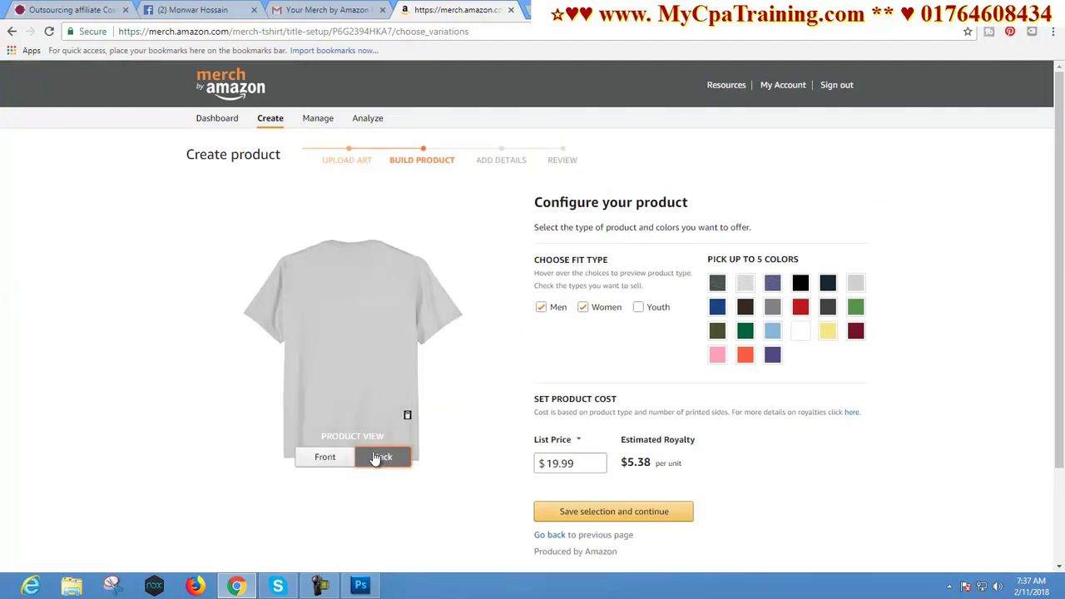
left_click(328, 460)
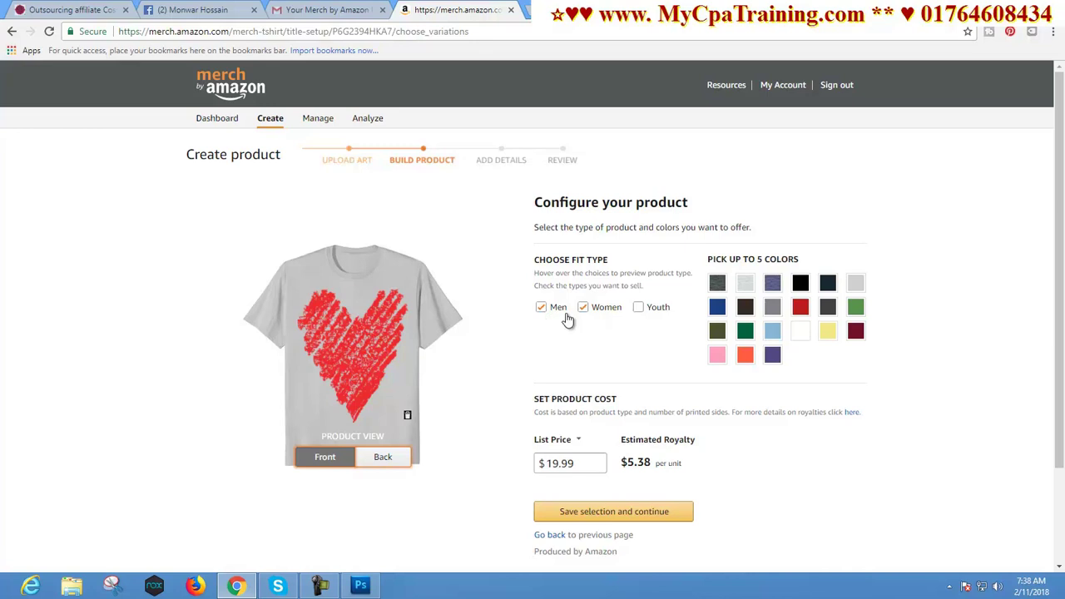
left_click(638, 308)
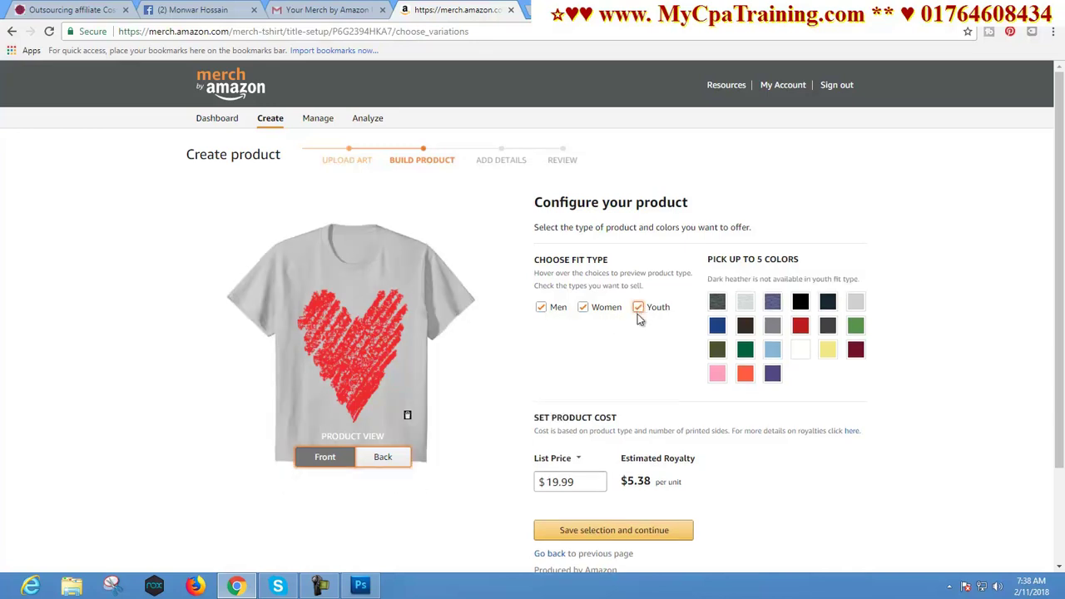
left_click(638, 314)
key("shift+Tab")
key("space")
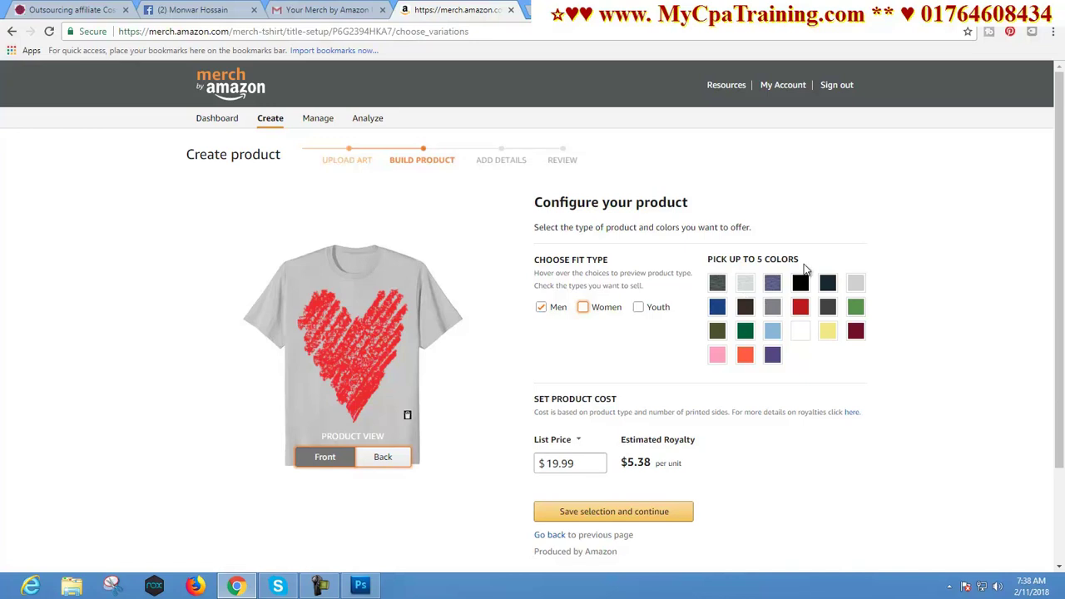
Step: Select five shirt colors: dark heather, heather grey, heather blue, light blue and Lemon
left_click(717, 289)
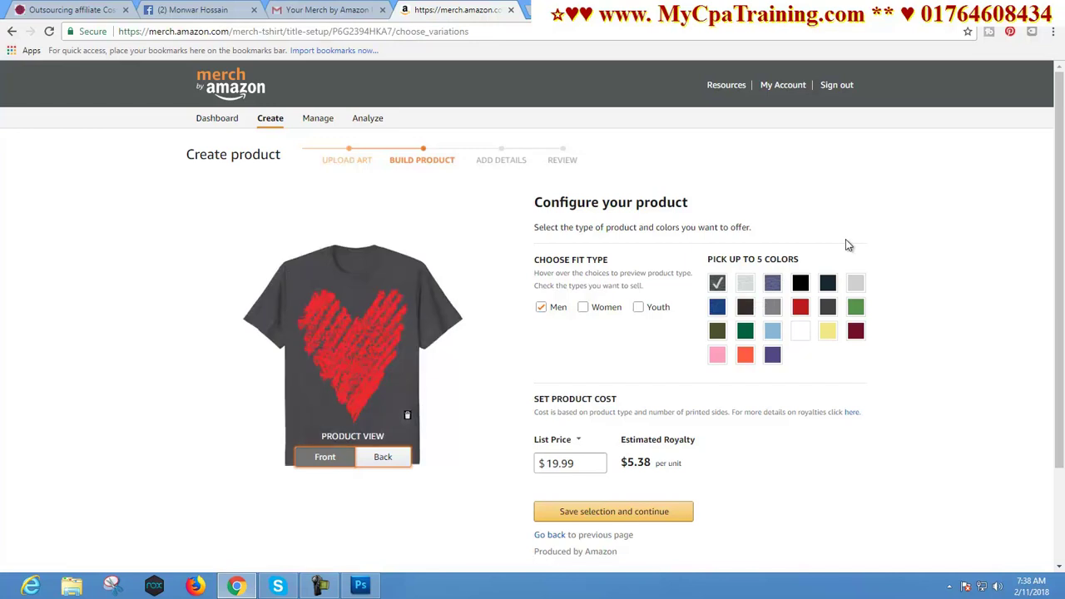
scroll(846, 248, "down", 2)
scroll(844, 249, "up", 2)
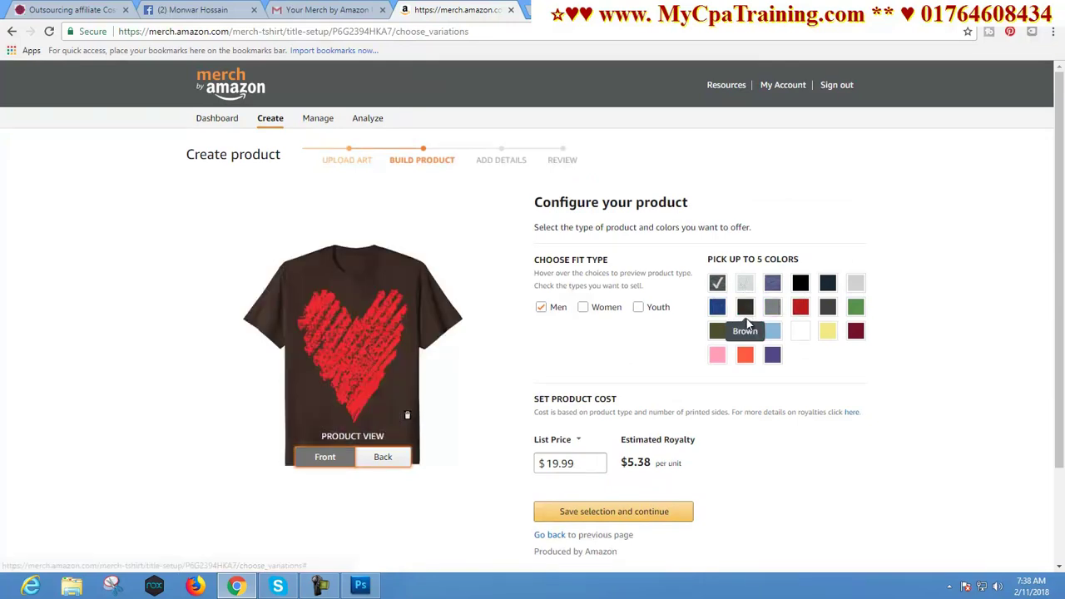
left_click(773, 285)
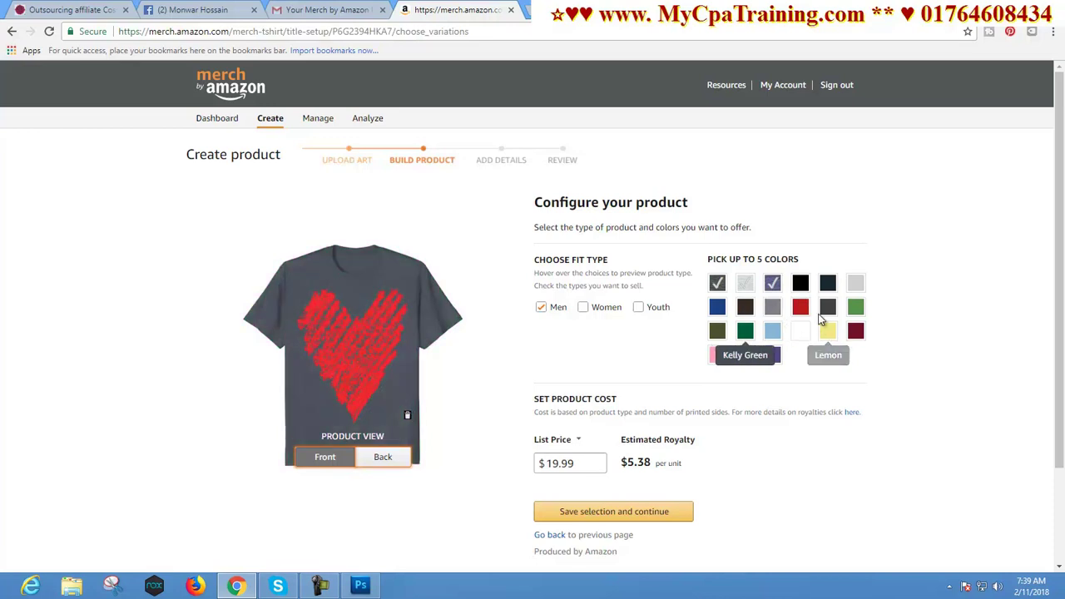
left_click(828, 333)
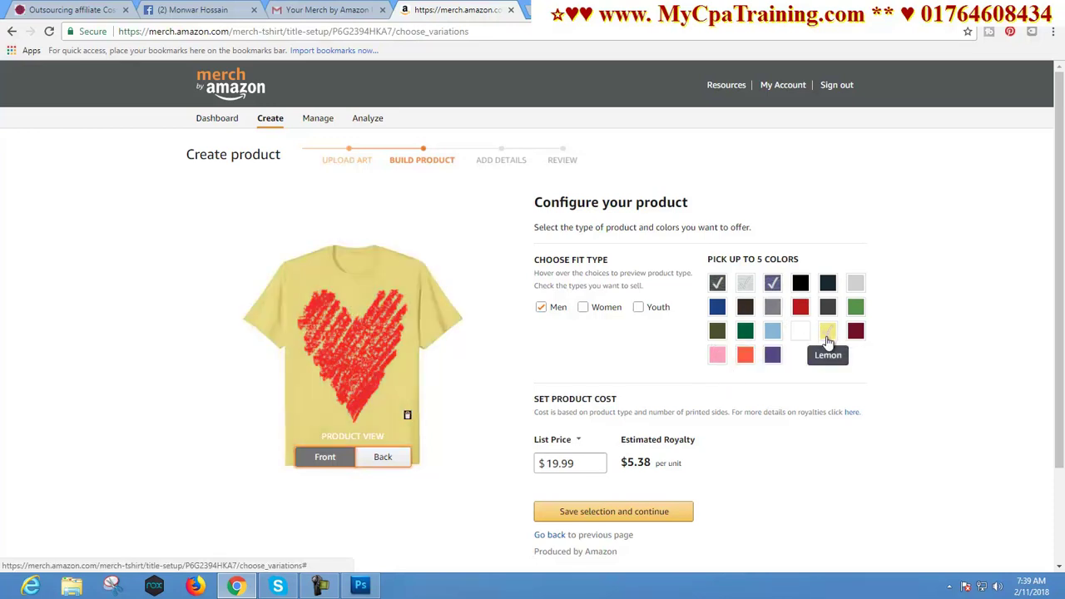
left_click(772, 356)
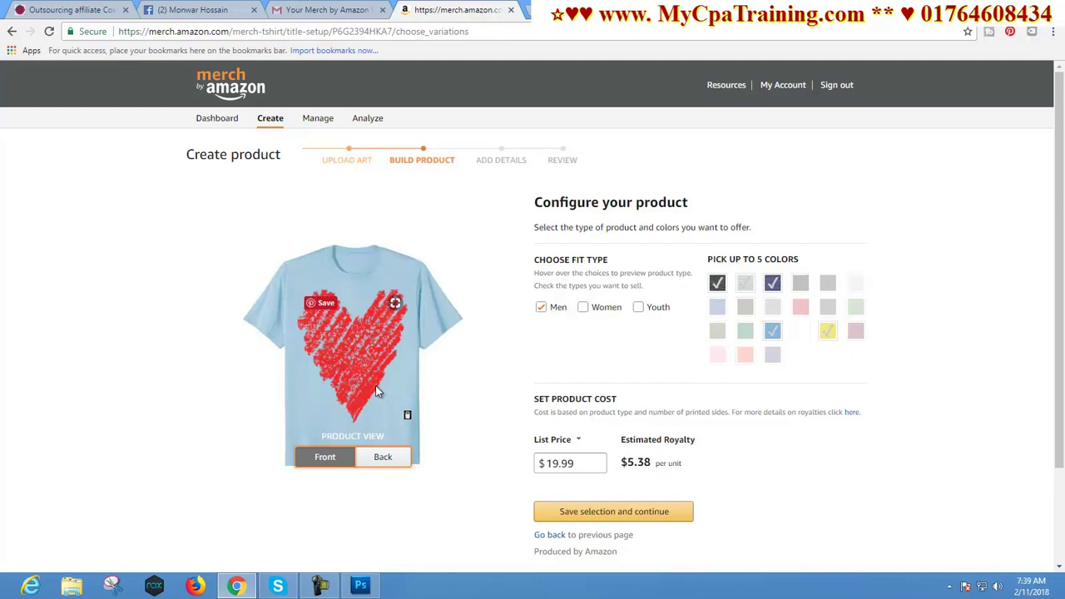
Step: Add the Women and Youth fit types, then save the configuration and continue to the product details
left_click(583, 309)
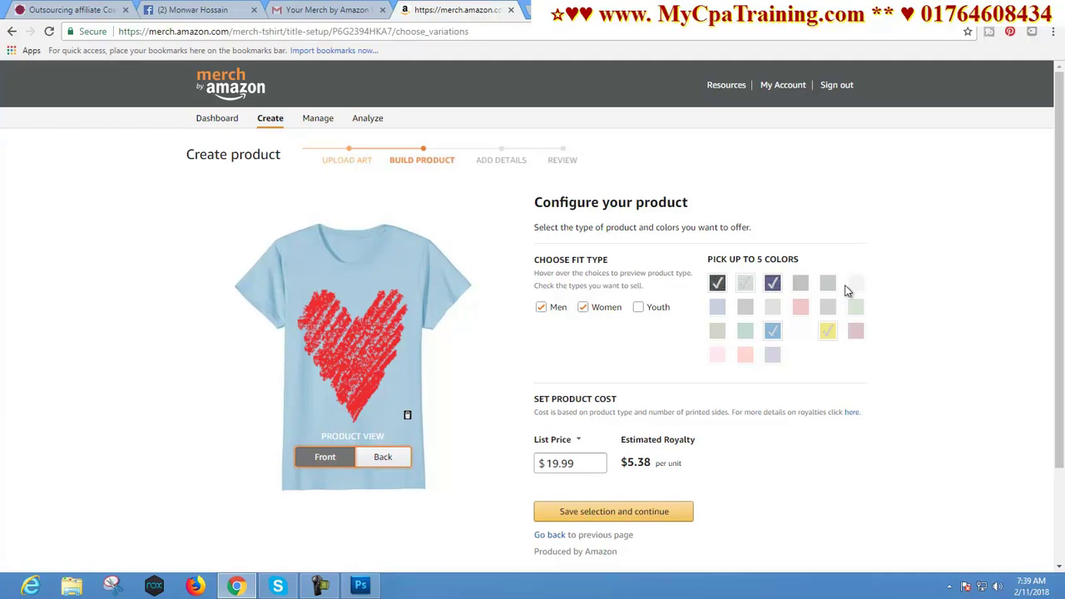
left_click(640, 310)
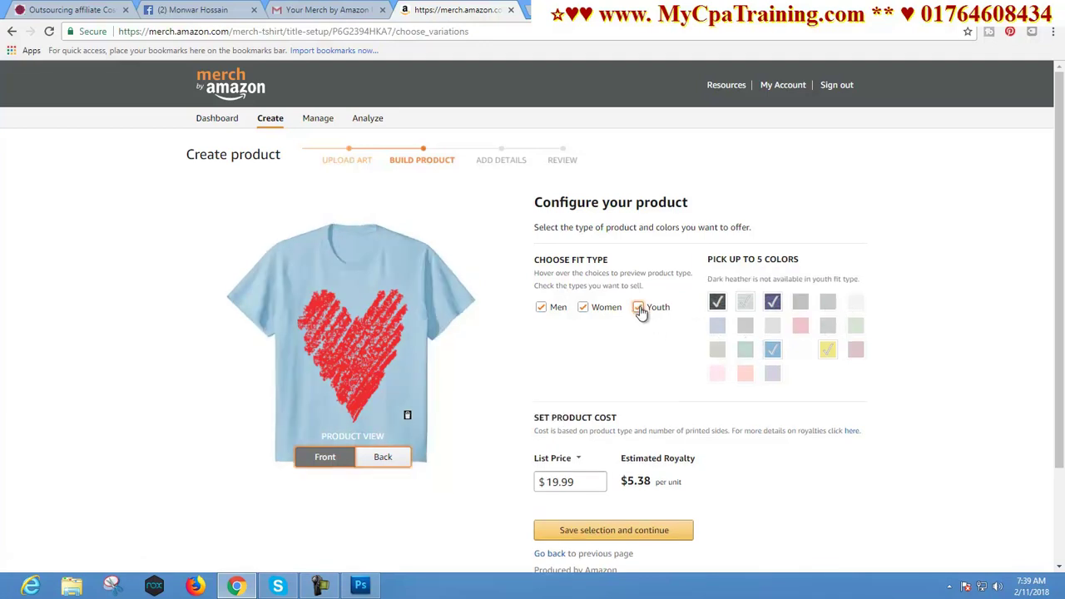
scroll(591, 393, "down", 1)
scroll(592, 398, "up", 1)
left_click(620, 532)
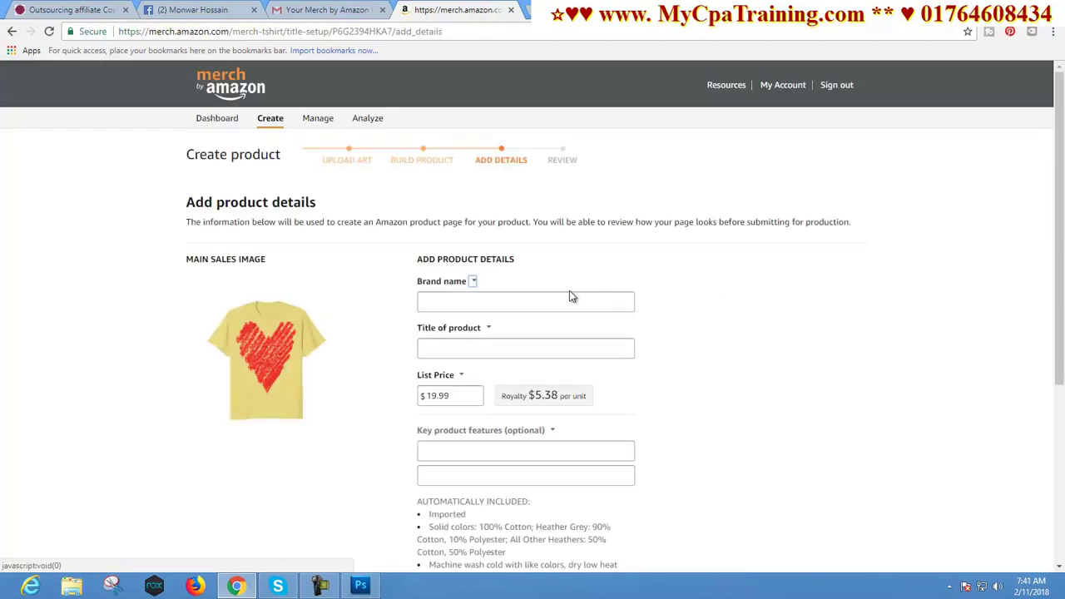
Step: Enter "Love T Shirt" as the product's brand name
scroll(494, 309, "down", 4)
scroll(478, 388, "up", 3)
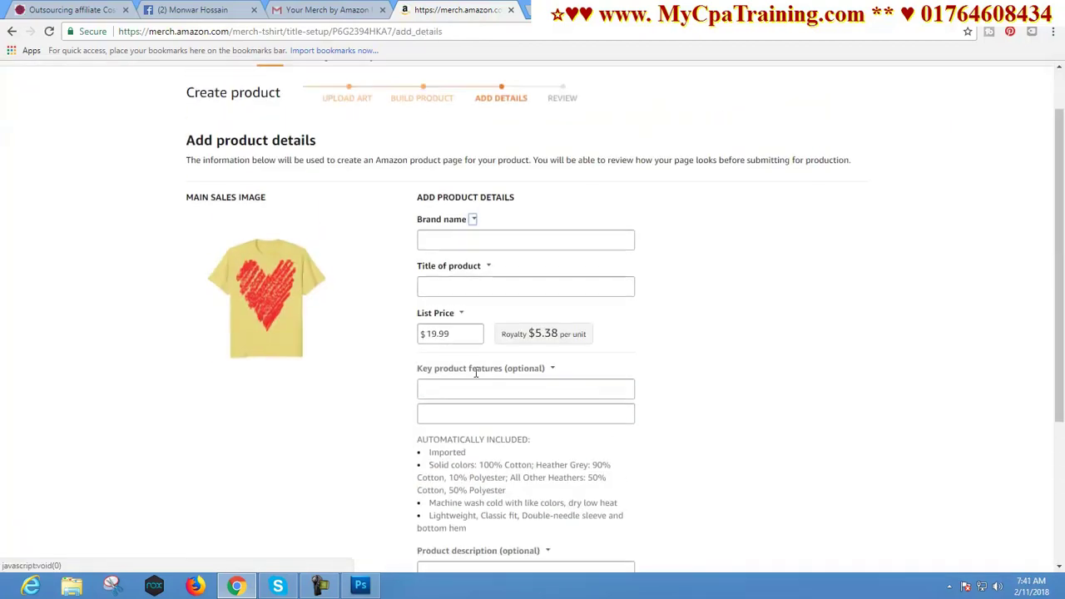
scroll(476, 372, "up", 1)
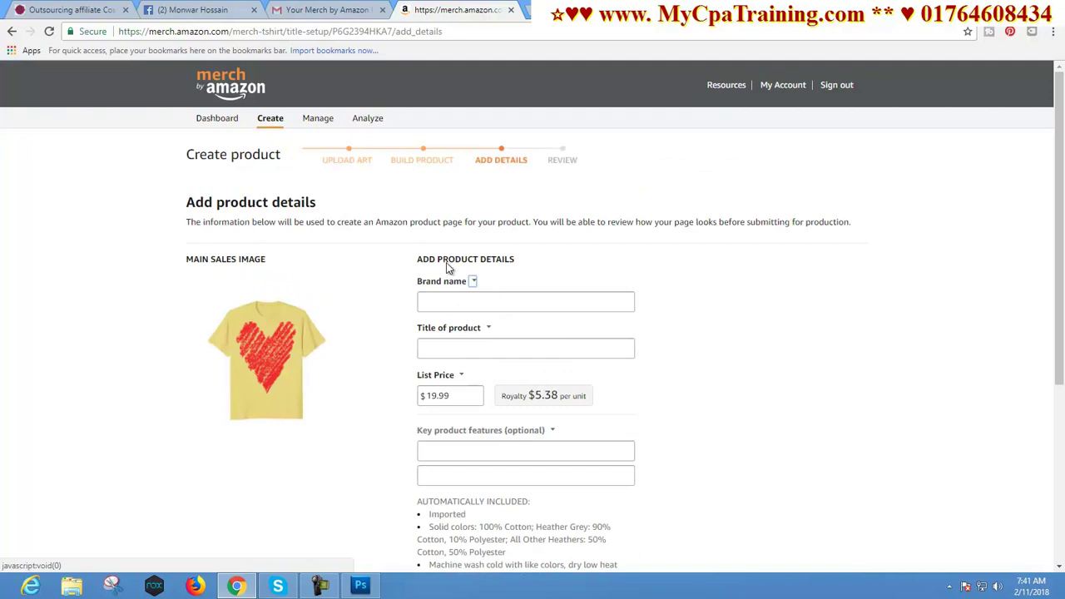
left_click(452, 299)
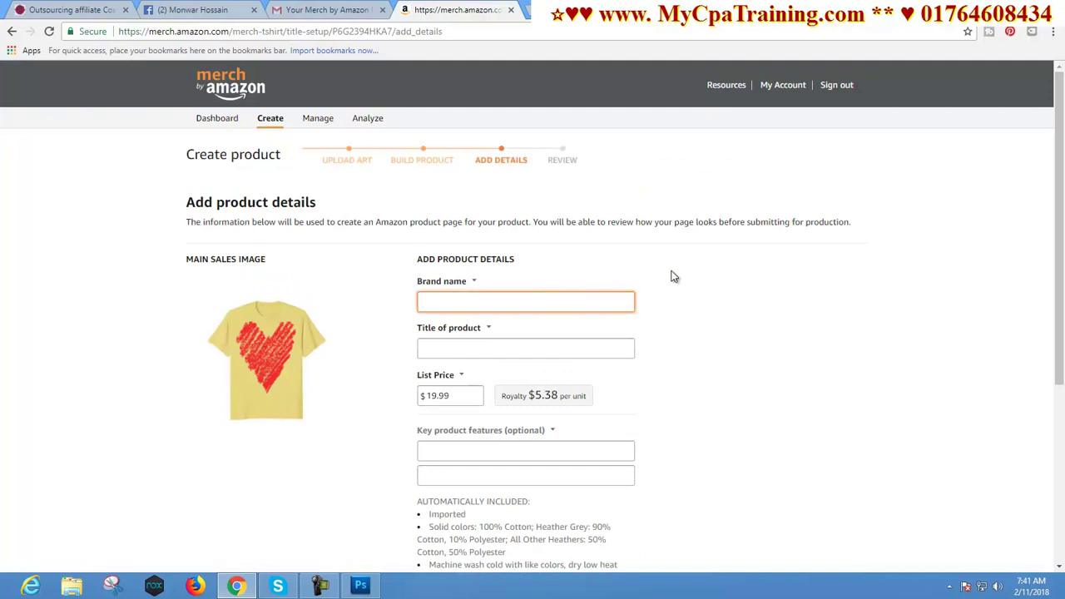
left_click(476, 285)
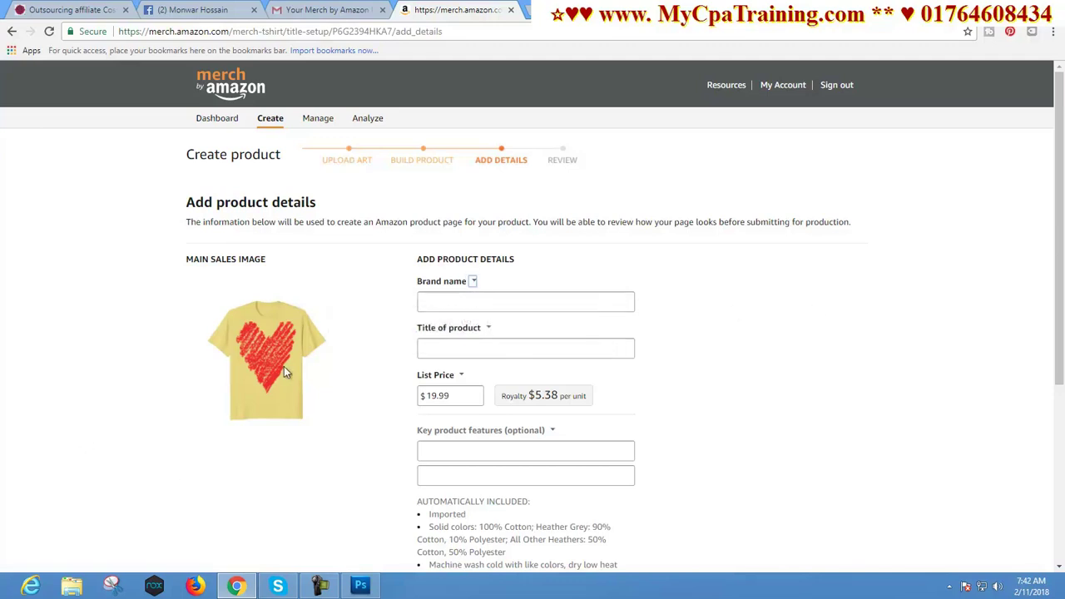
left_click(476, 301)
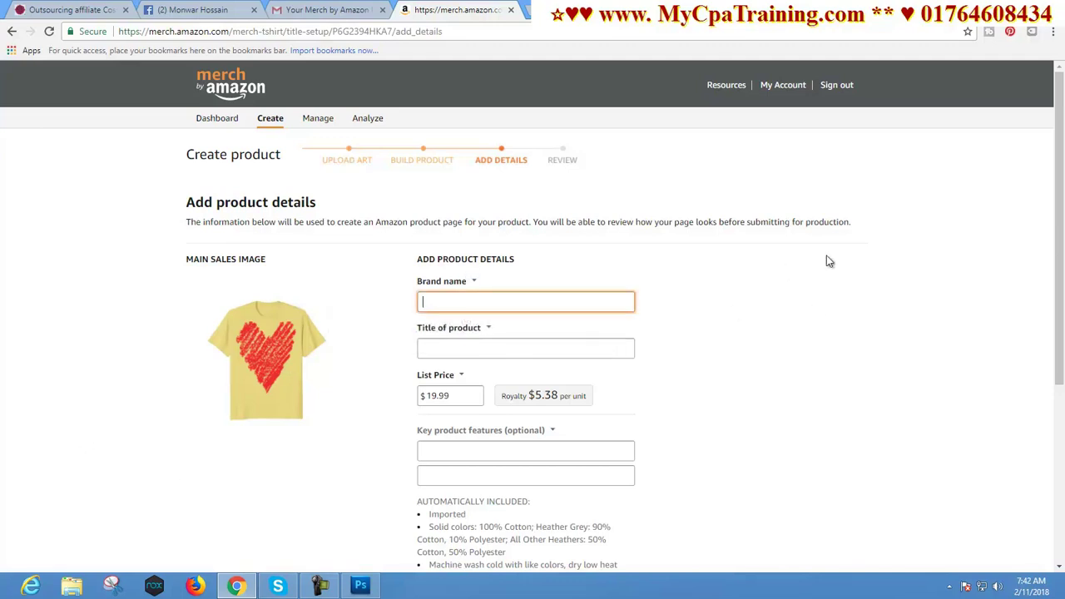
type("Love T Shirt")
Step: Enter "This is a love T Shirt for all lovers." as the title of the product
left_click(489, 329)
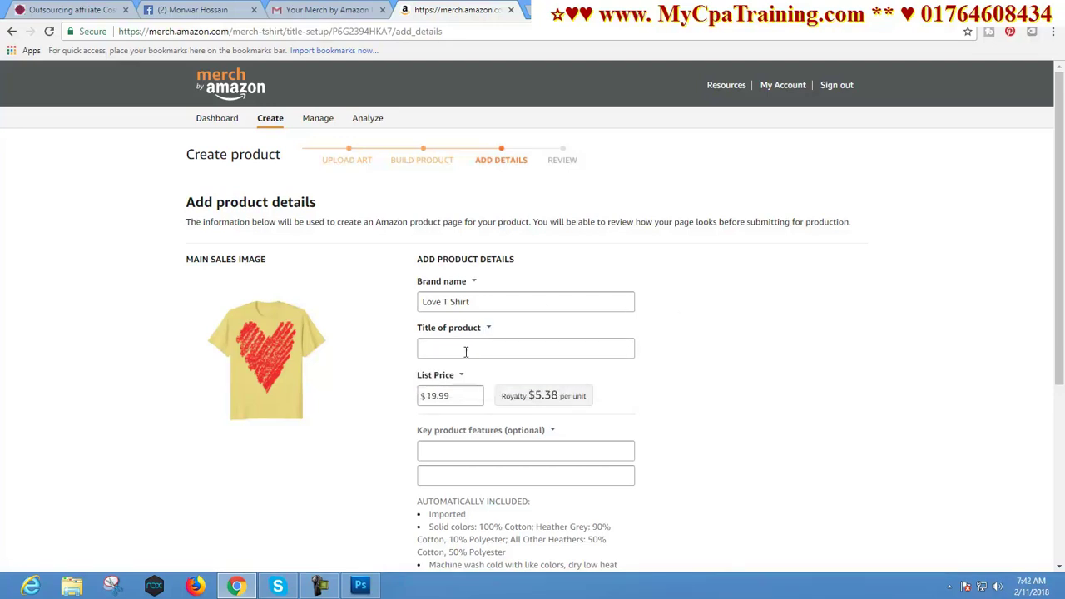
left_click(431, 349)
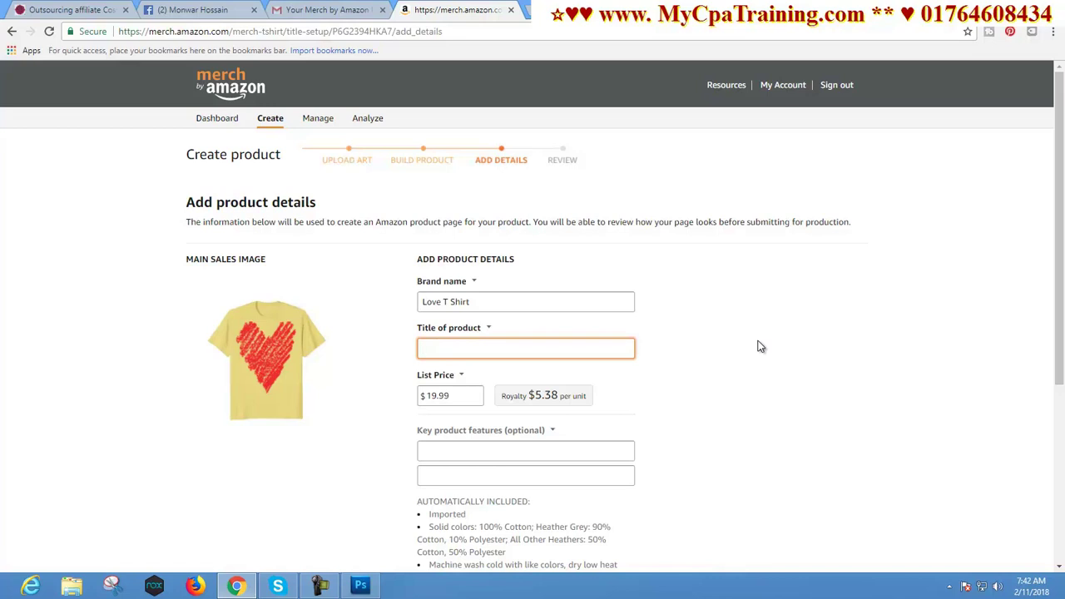
type("This is a love T Shirt for all lovers.")
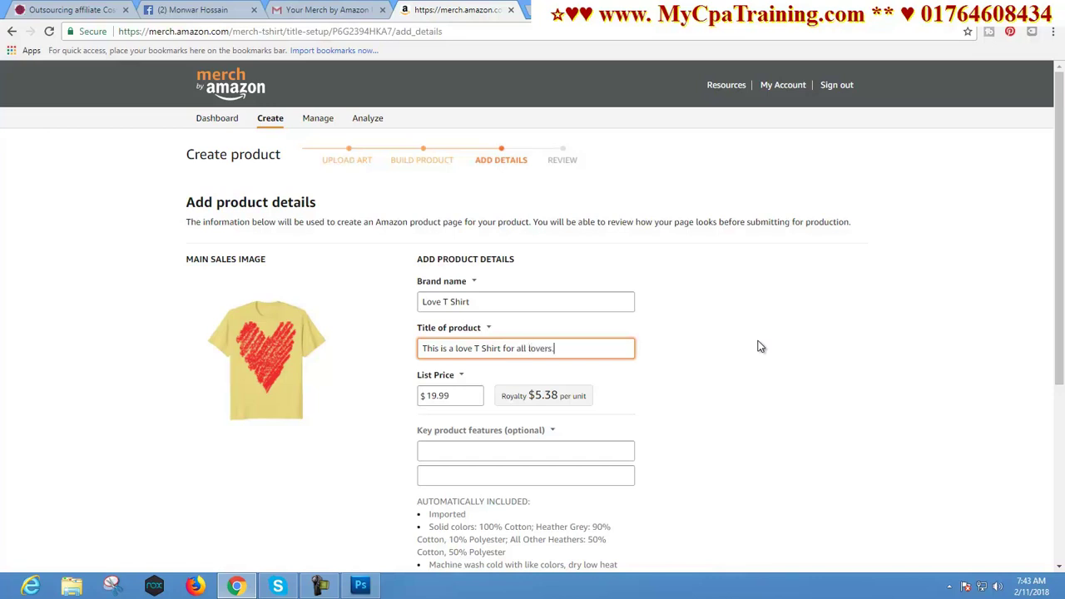
left_click(794, 359)
Step: Enter "love tshirt" and "love shirt" as the two key product features
scroll(793, 357, "down", 1)
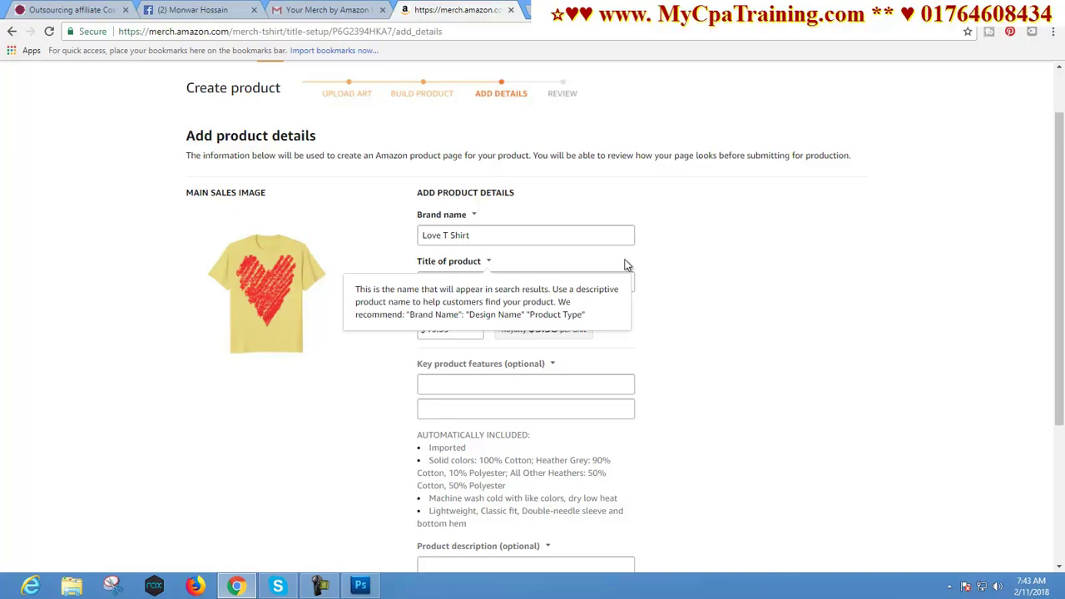
scroll(675, 325, "down", 1)
scroll(675, 325, "down", 1)
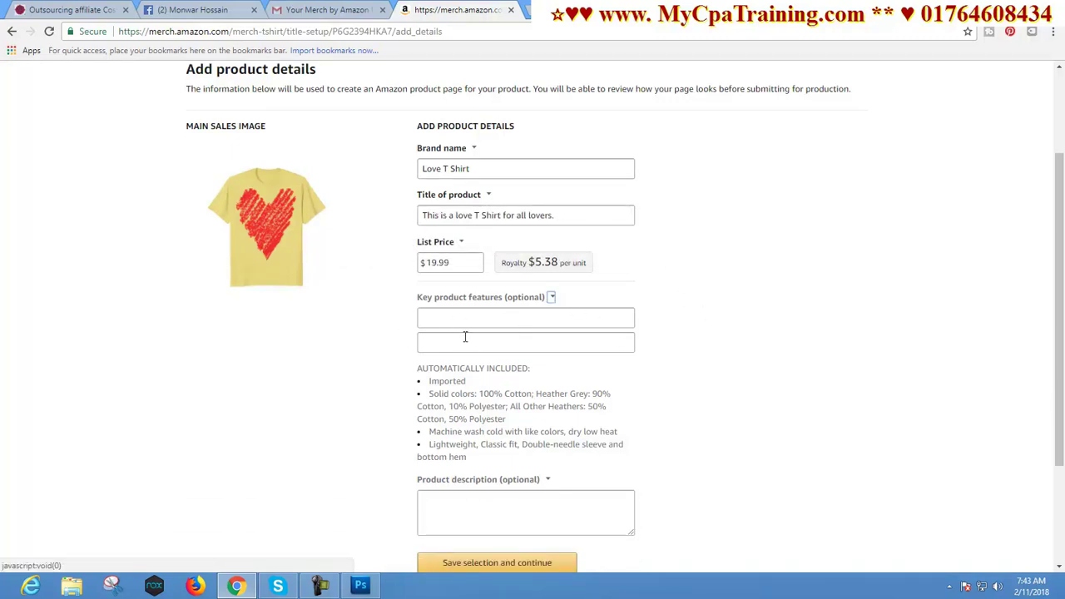
left_click(442, 321)
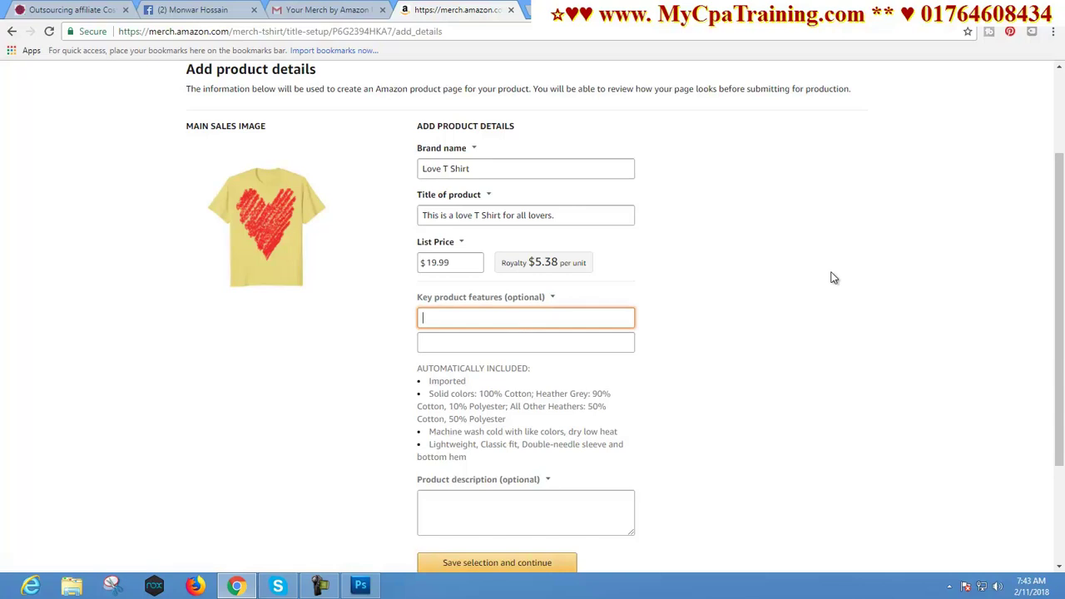
type("love tshirt")
left_click(454, 343)
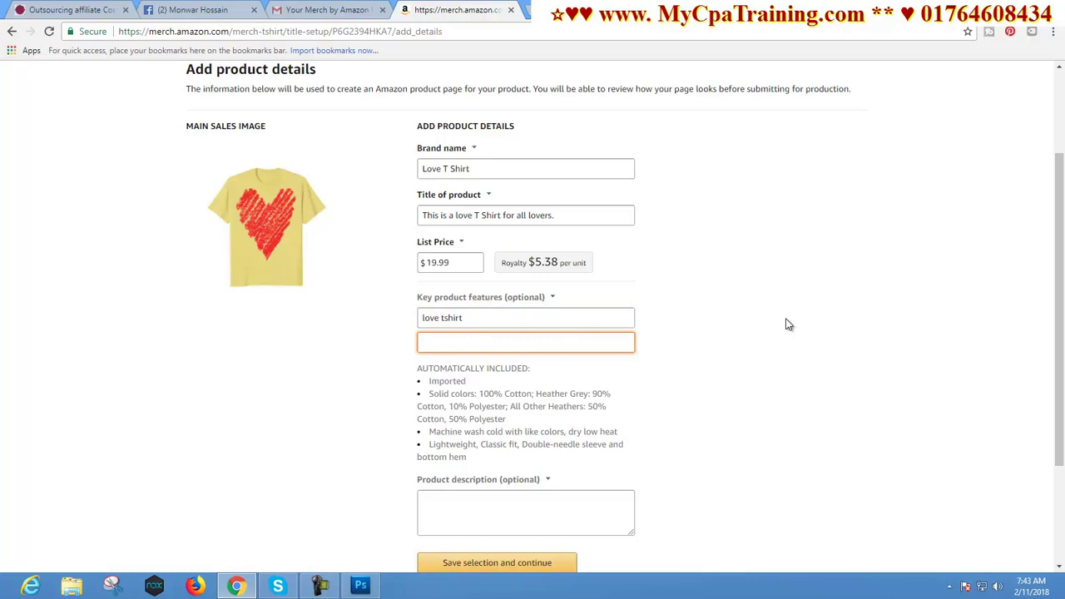
type("love shirt")
left_click(842, 355)
Step: Fill the product description with the copied title plus "For Man Women and Youth. This T shirt can be best gift for your family, friends and love."
scroll(842, 356, "down", 3)
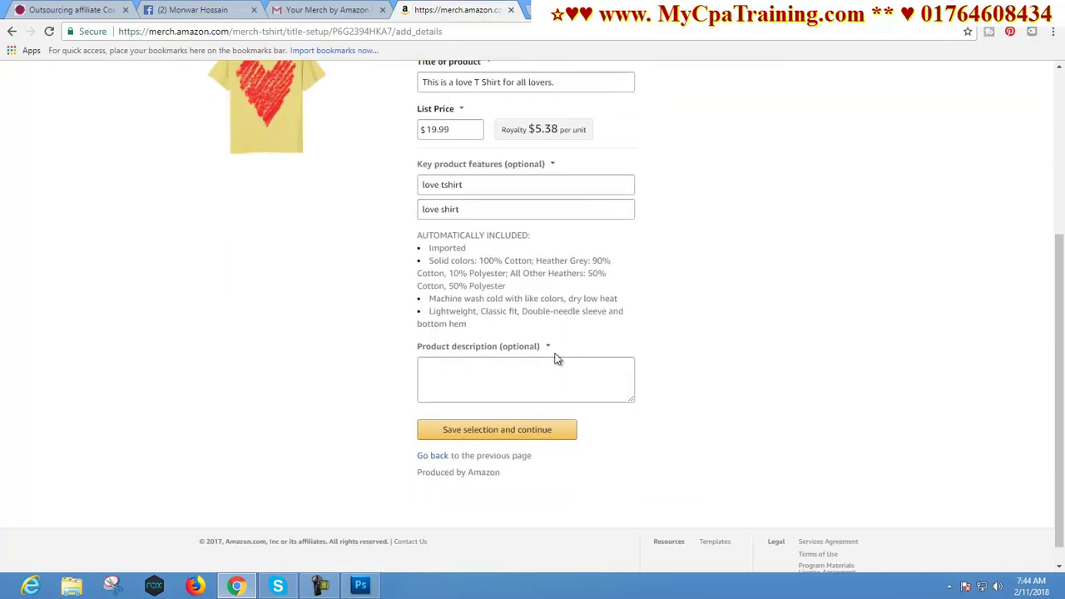
mouse_move(547, 350)
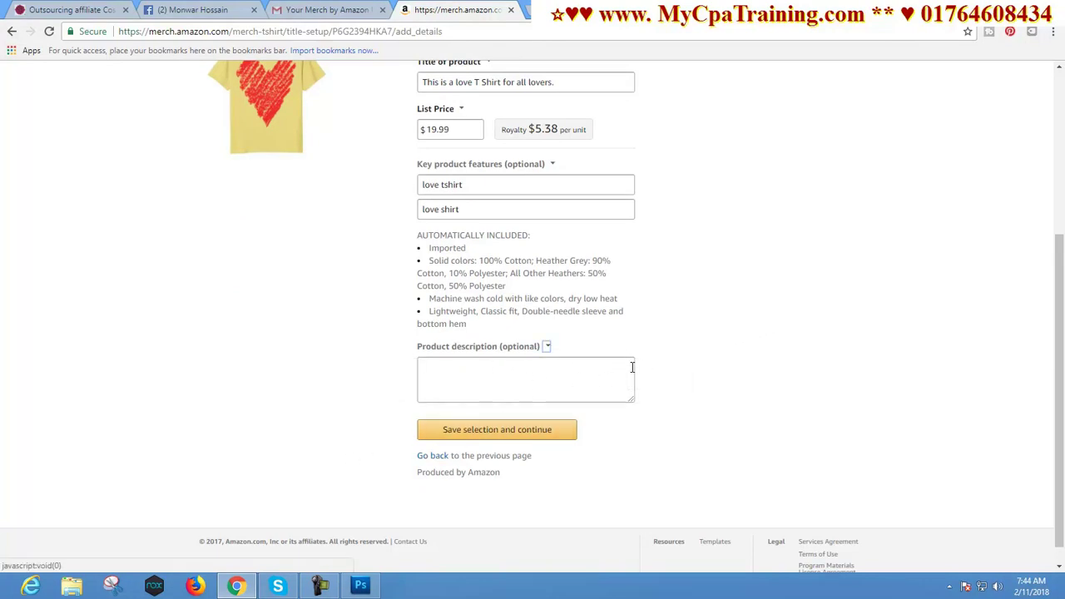
scroll(691, 358, "up", 4)
scroll(691, 362, "down", 1)
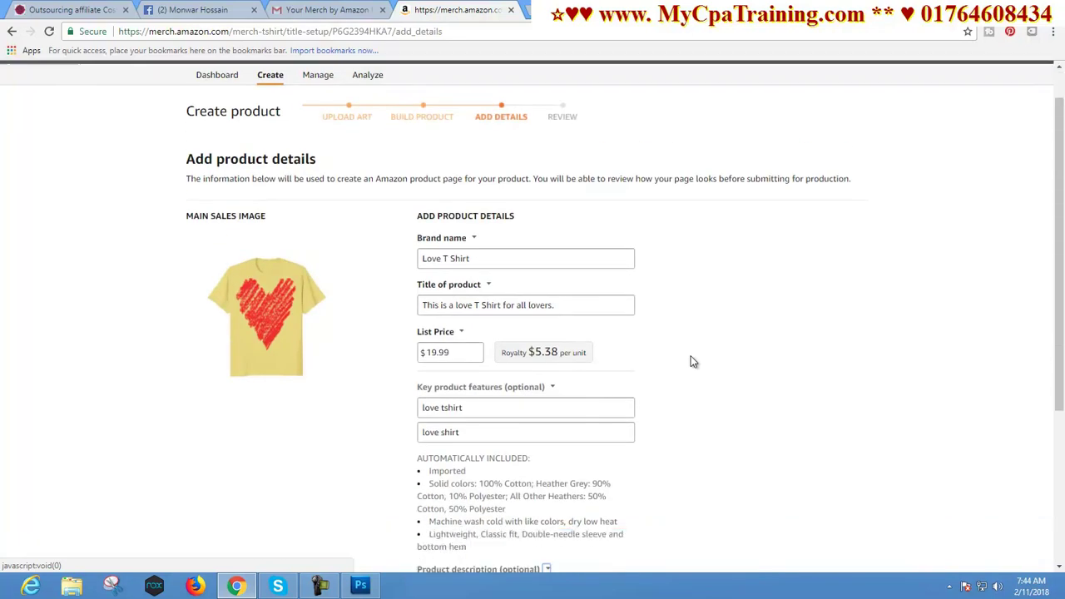
triple_click(541, 282)
key("ctrl+c")
left_click(738, 327)
scroll(707, 357, "down", 3)
left_click(546, 343)
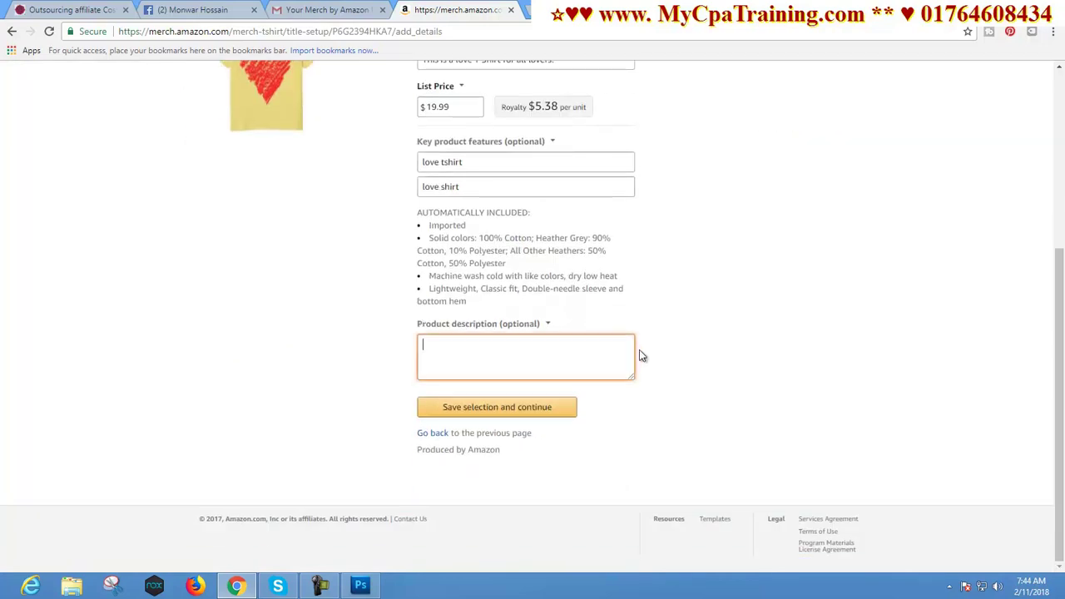
key("ctrl+v")
left_click(738, 359)
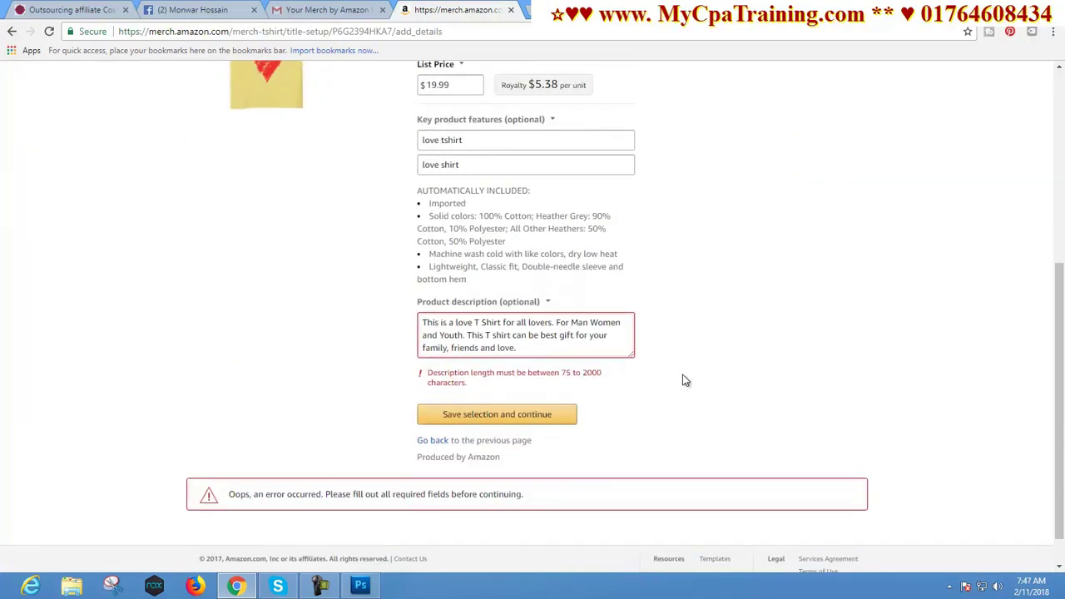
Step: Save the product details and continue to the review stage
scroll(682, 380, "up", 1)
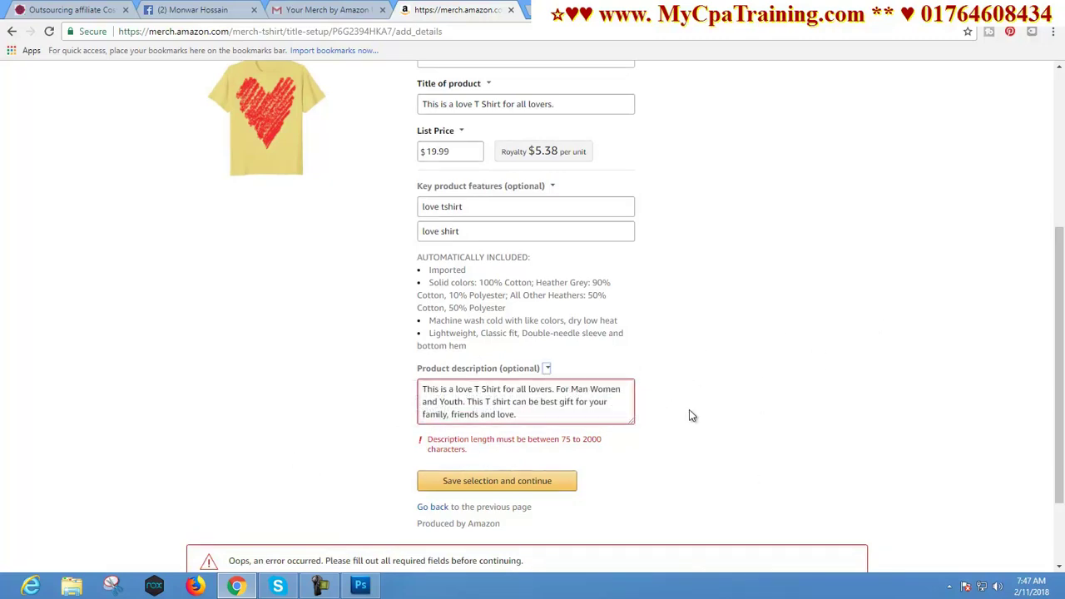
left_click(558, 489)
left_click(531, 483)
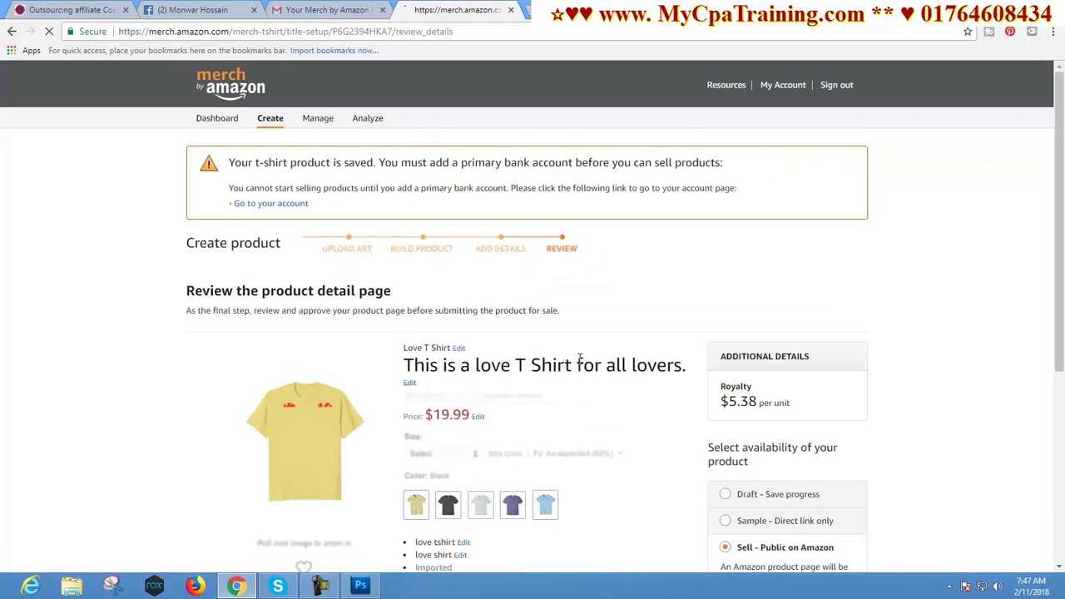
Step: Review the product detail page, checking the title, price, colors, features, description and availability options
scroll(579, 362, "down", 2)
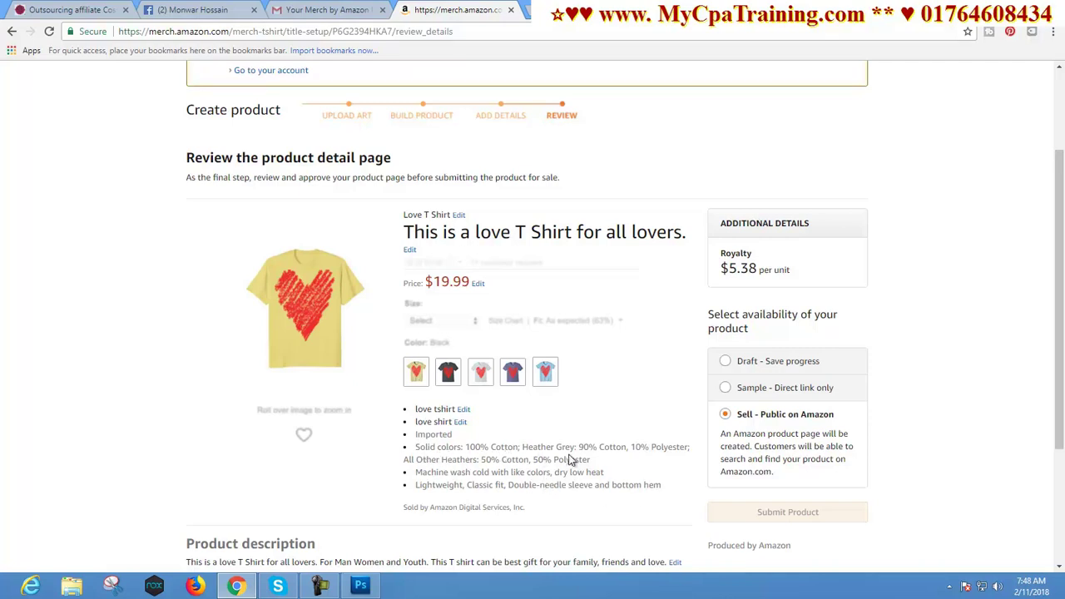
scroll(570, 447, "up", 1)
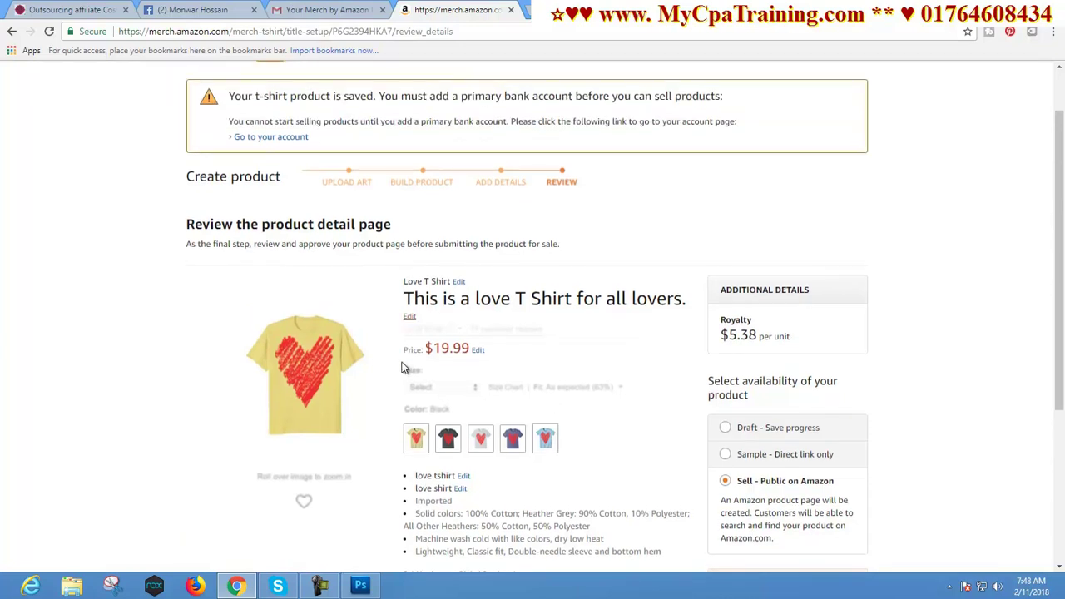
scroll(577, 489, "down", 3)
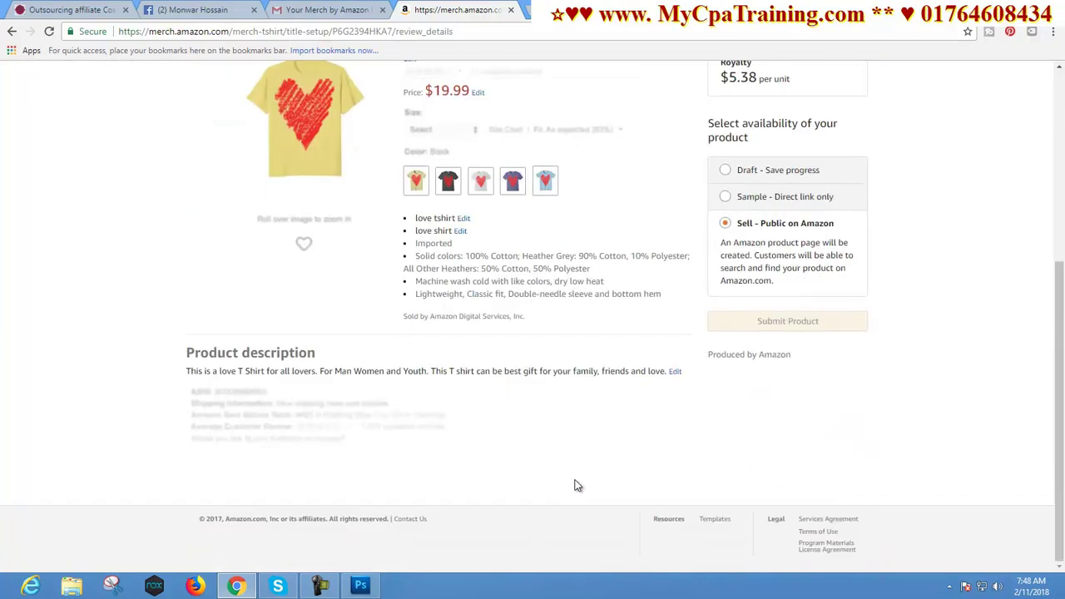
scroll(577, 486, "up", 2)
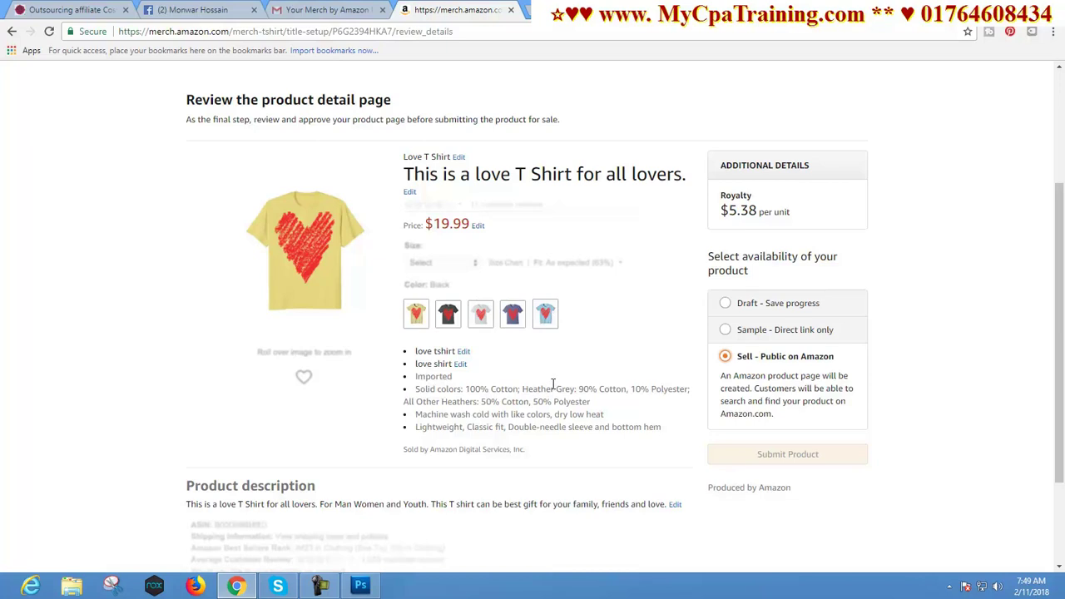
Step: Switch to the Facebook profile page that is already open in the browser
left_click(204, 10)
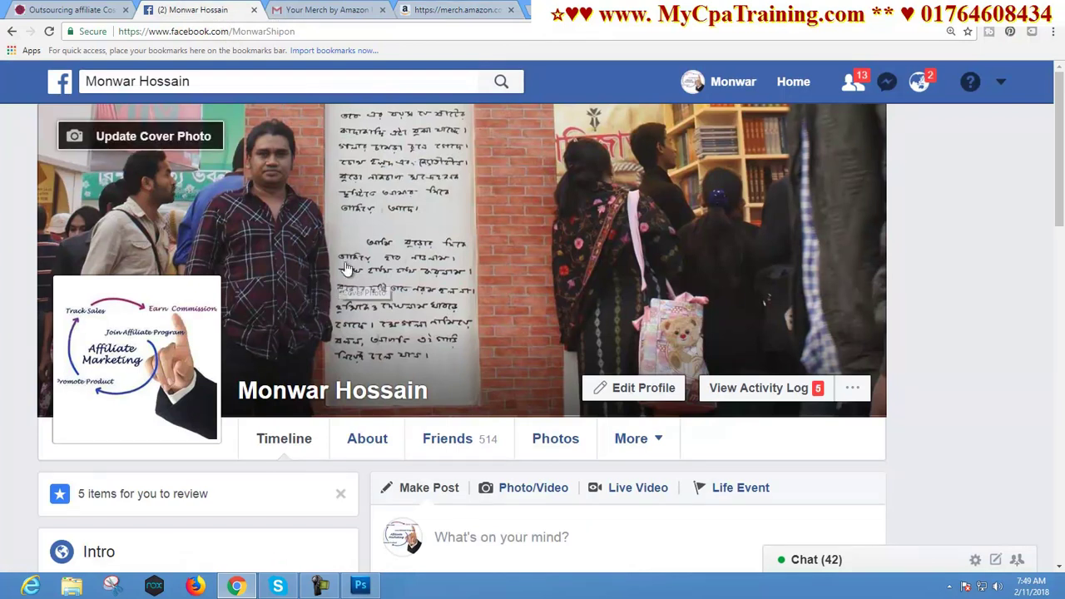